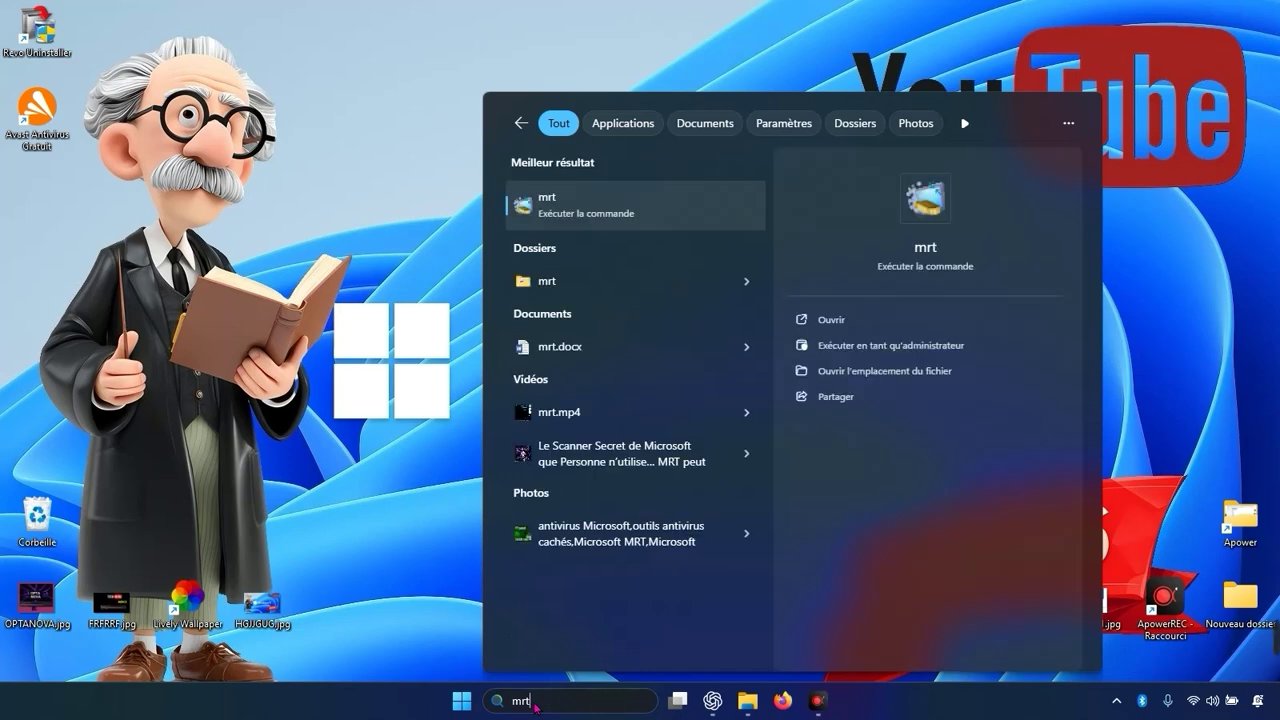
# Launch the Microsoft malicious software removal tool from the mrt search result and advance to its scan type choices.
pyautogui.click(602, 207)
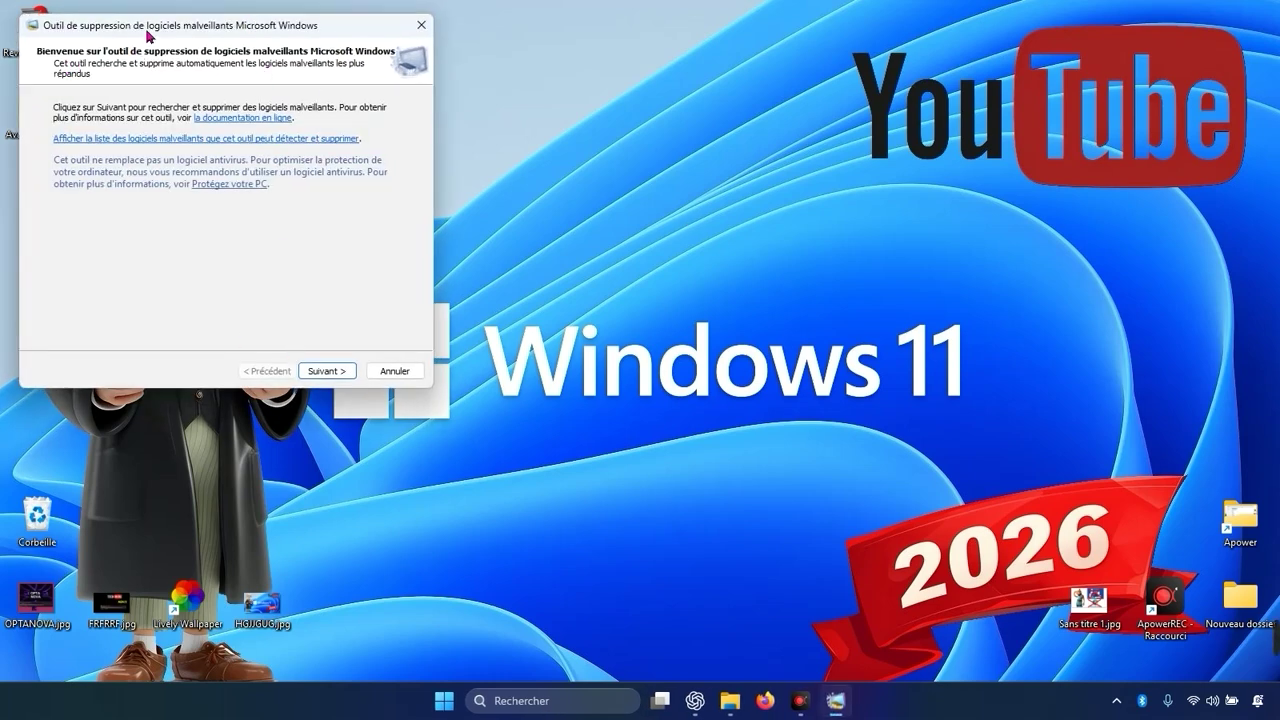
pyautogui.moveTo(148, 33); pyautogui.dragTo(407, 120)
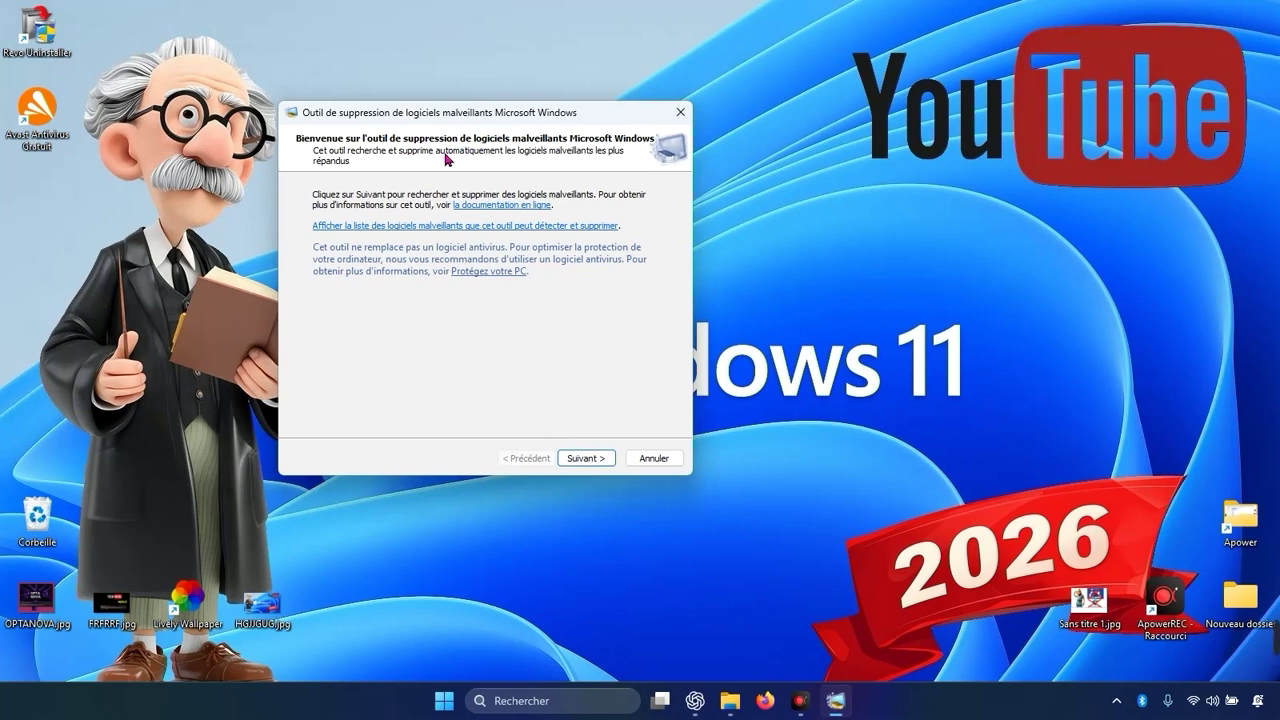
pyautogui.click(586, 459)
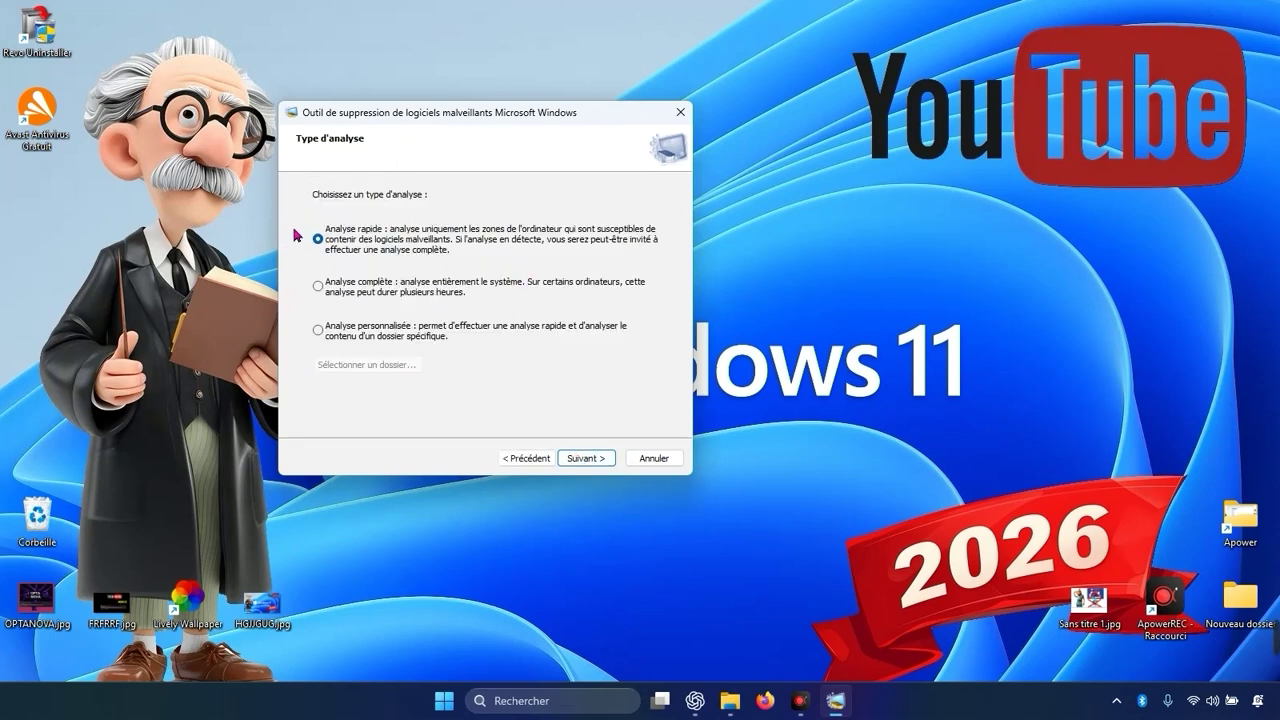
pyautogui.click(352, 293)
pyautogui.click(436, 251)
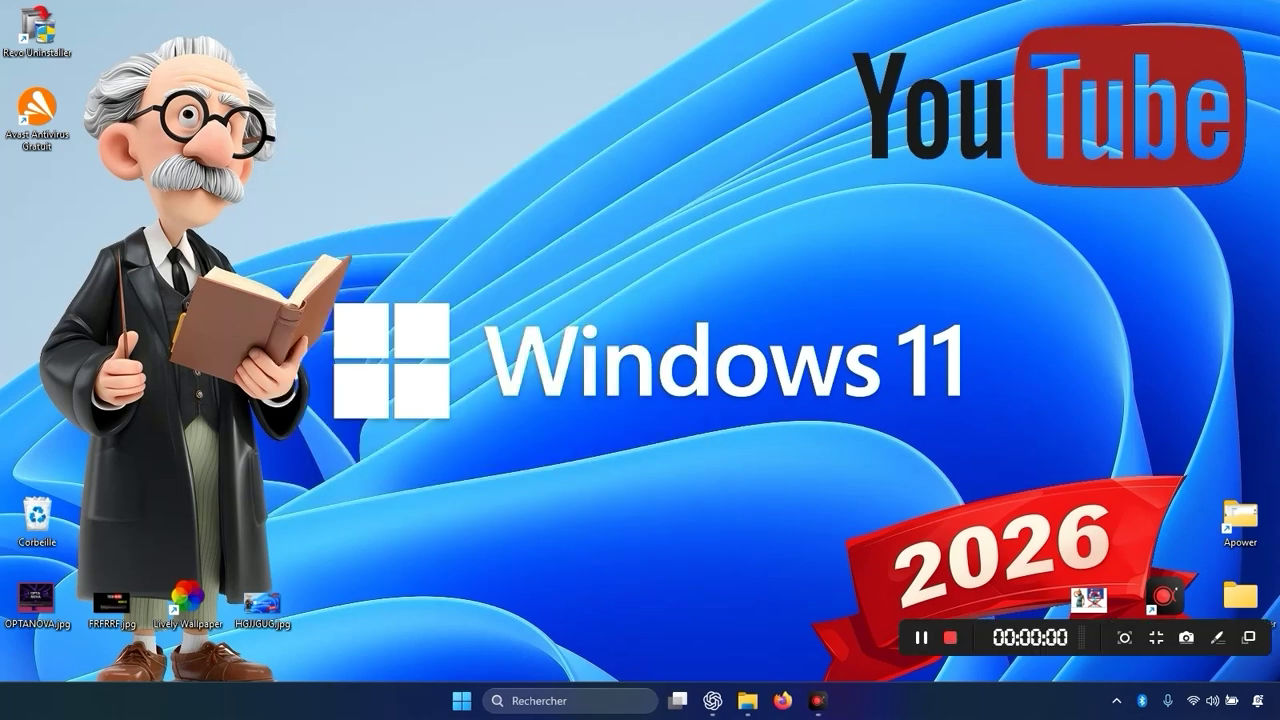
# Switch to Firefox and search Google for "clean mgr+".
pyautogui.click(783, 700)
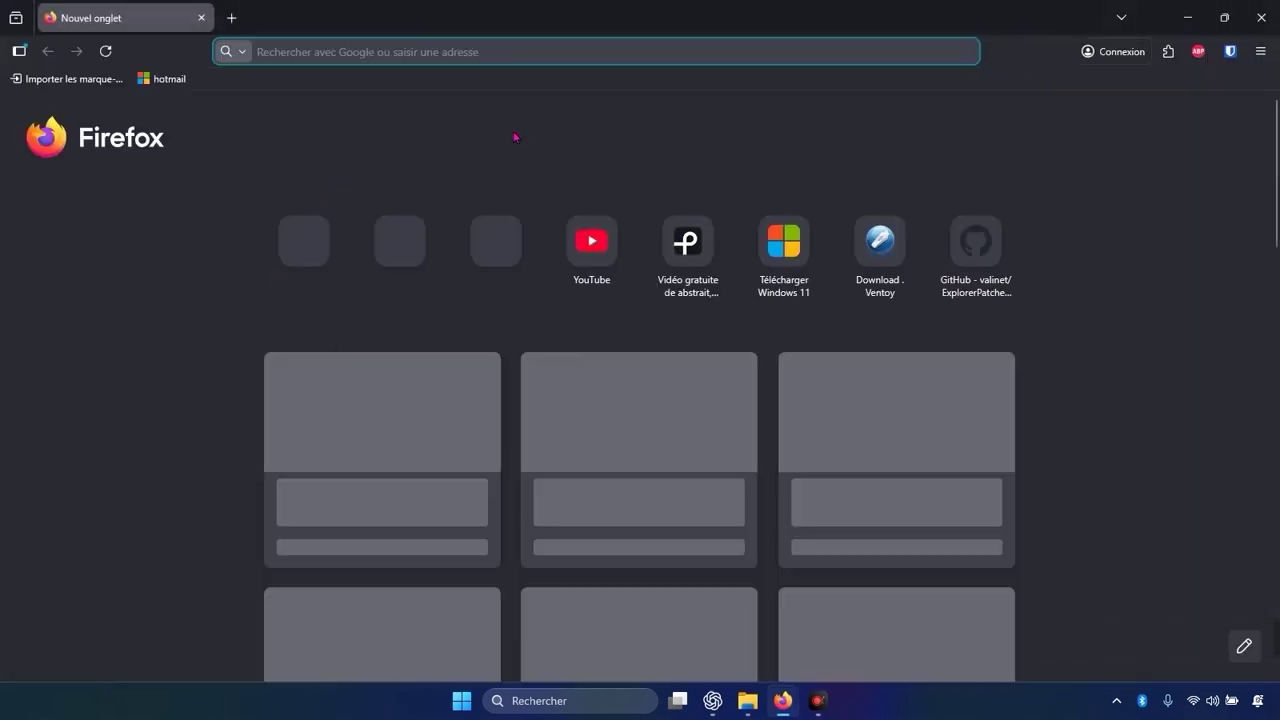
pyautogui.click(463, 163)
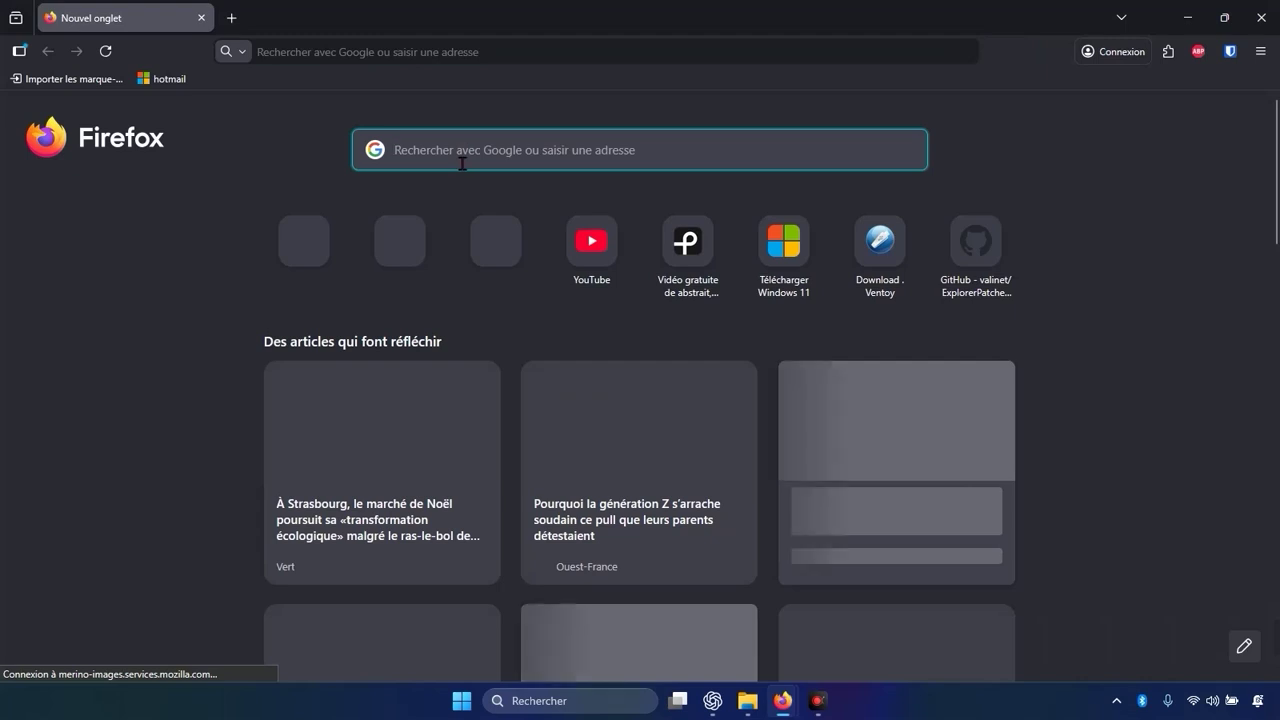
pyautogui.write('clean')
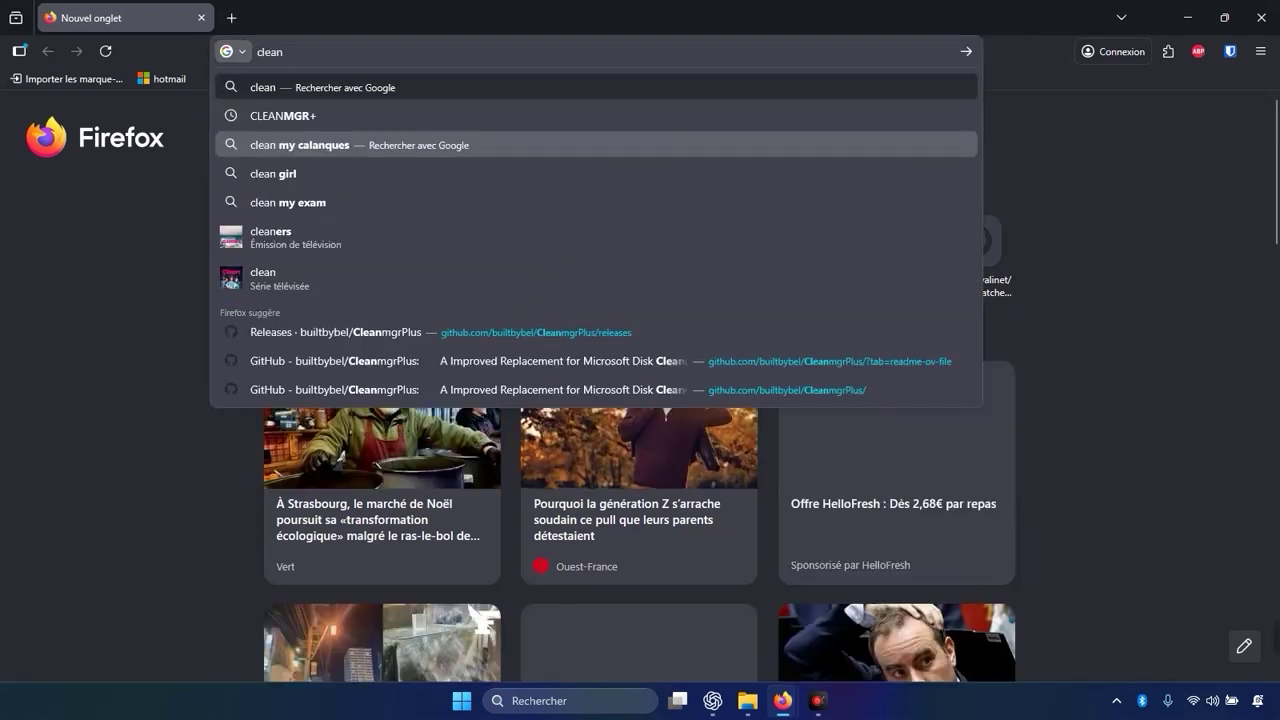
pyautogui.write(' mgr+')
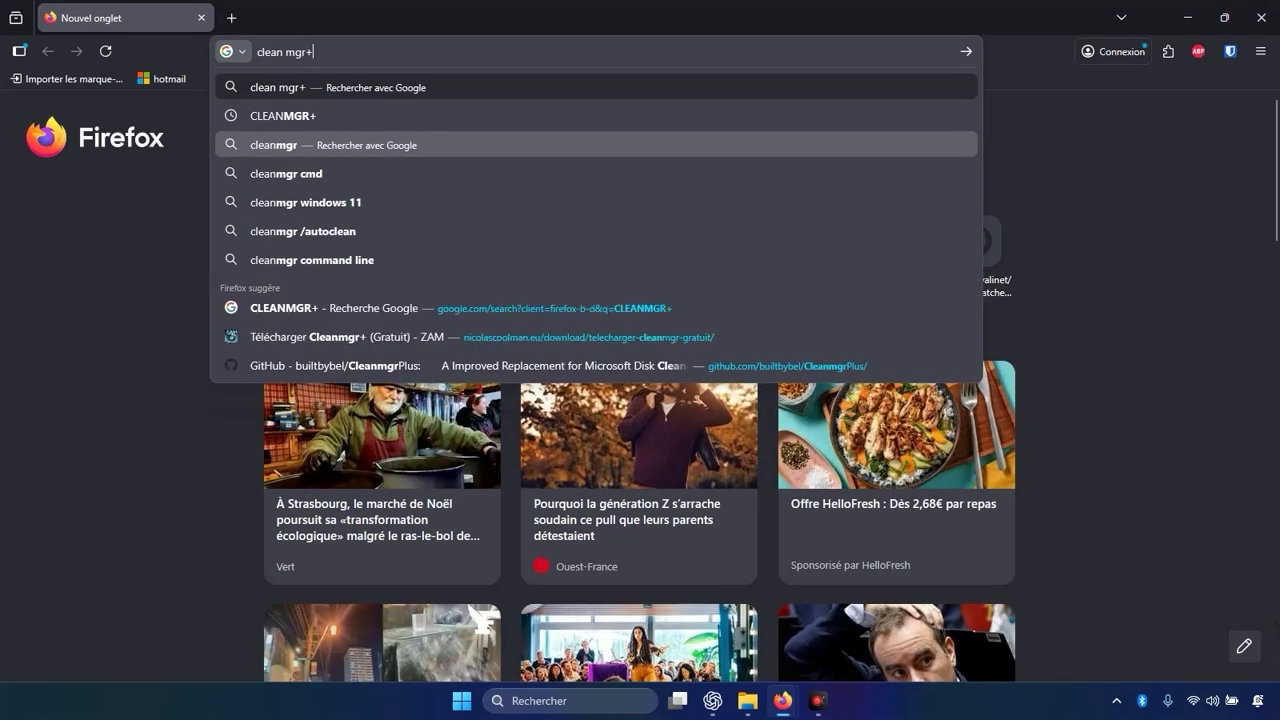
pyautogui.press('Return')
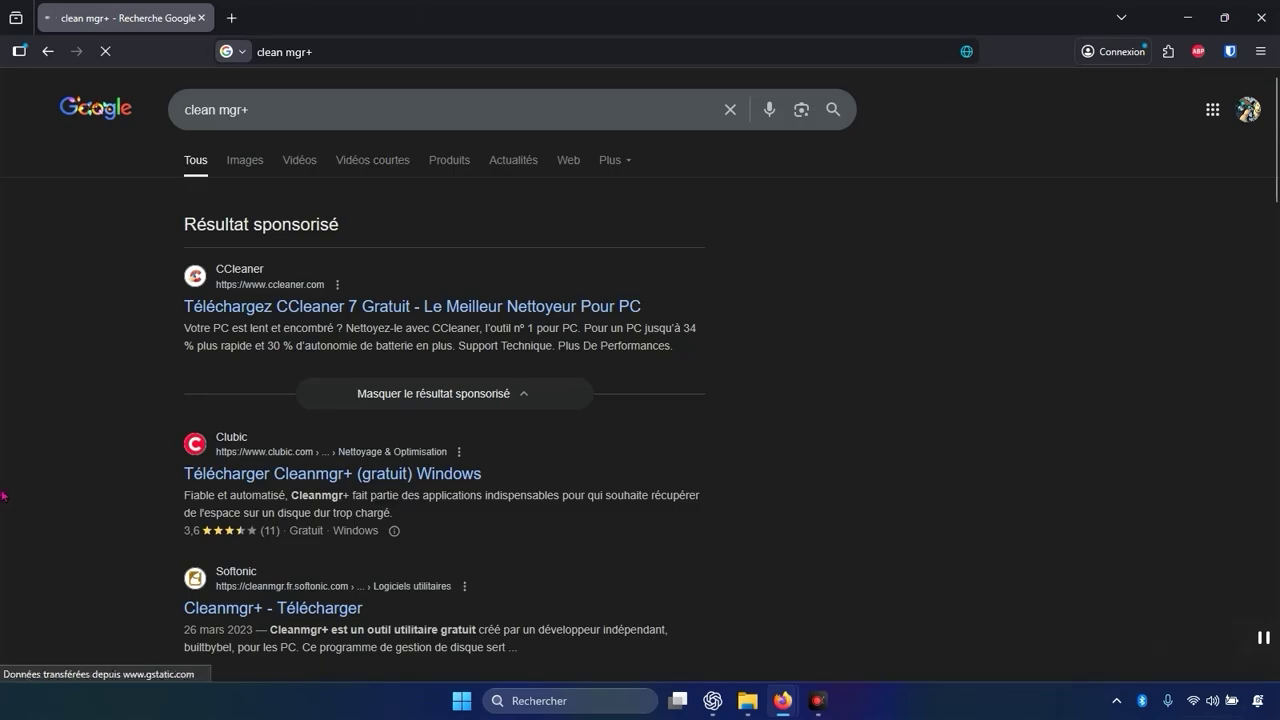
# Find the GitHub result for builtbybel/CleanmgrPlus among the search results and open the repository.
pyautogui.scroll(-5, 666, 275)
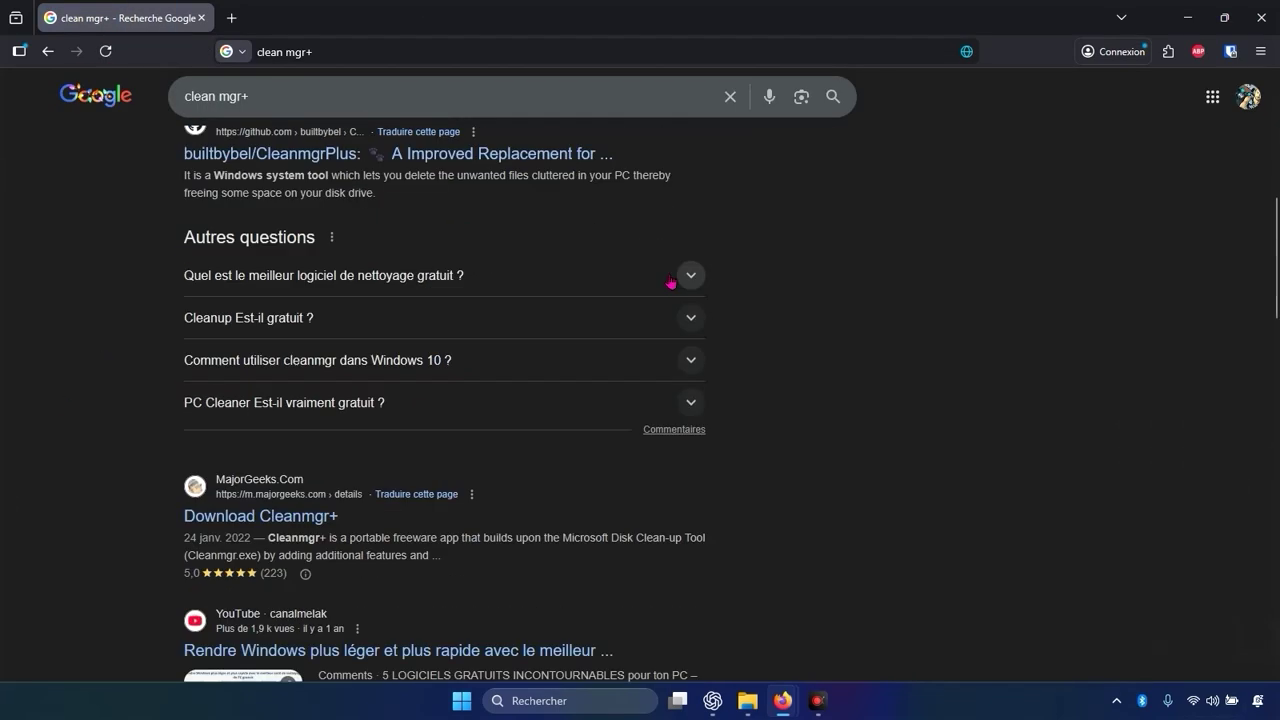
pyautogui.scroll(-2, 670, 283)
pyautogui.scroll(1, 670, 286)
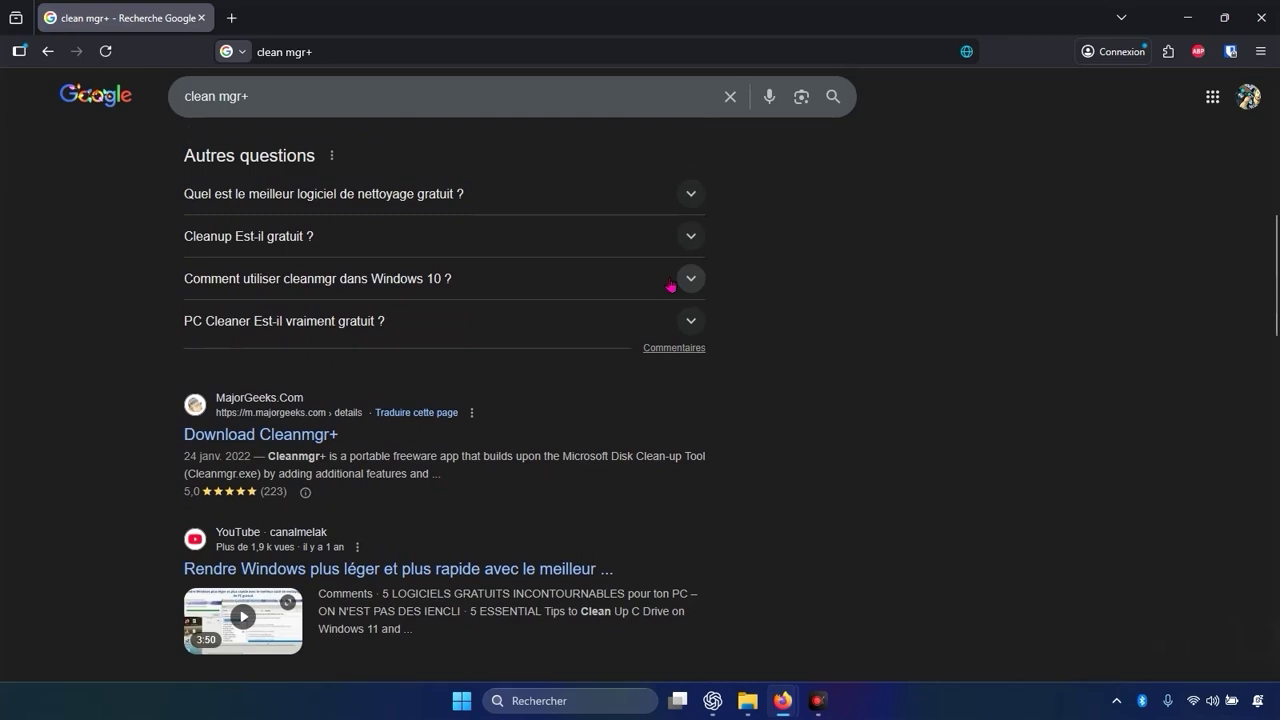
pyautogui.scroll(-2, 670, 286)
pyautogui.scroll(6, 666, 284)
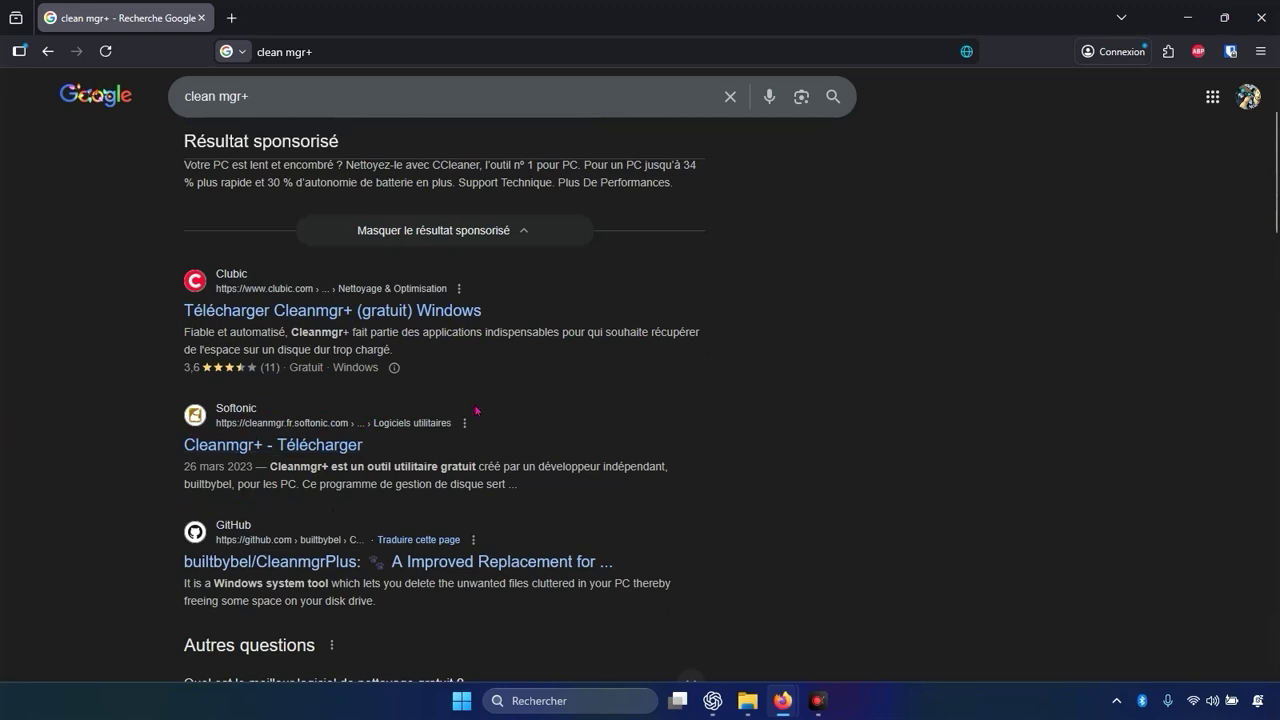
pyautogui.scroll(-1, 390, 380)
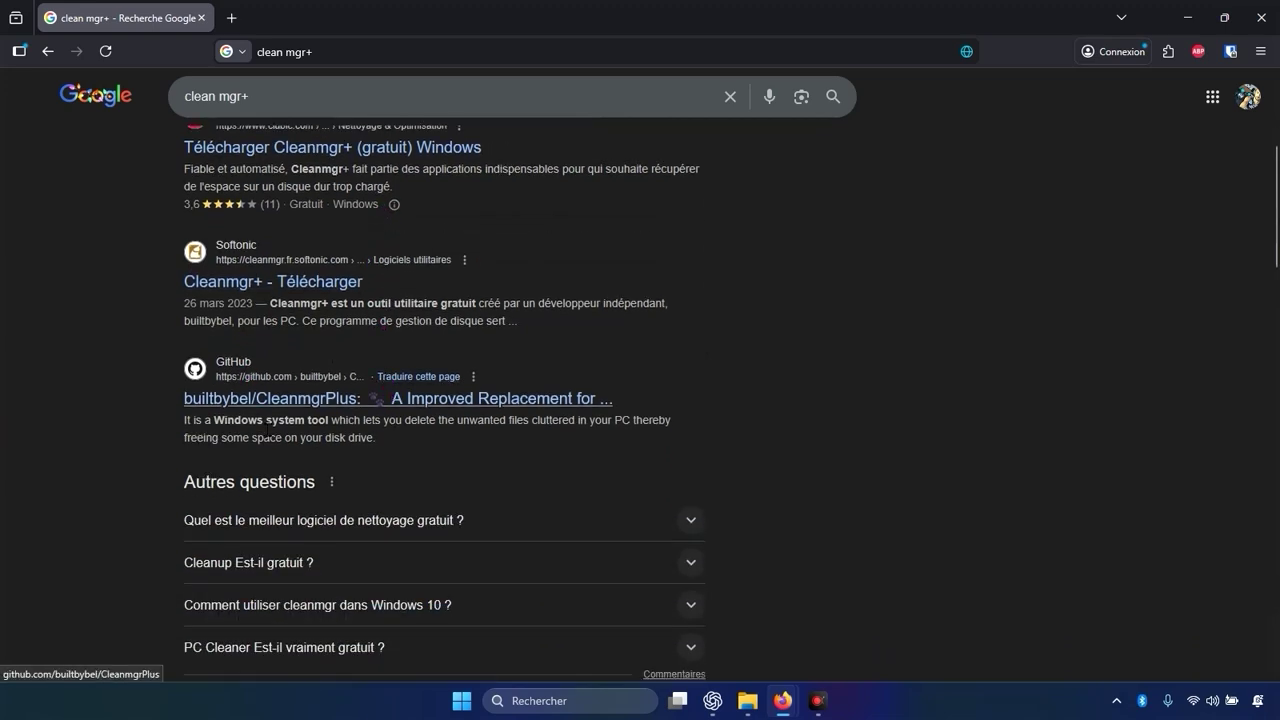
pyautogui.click(265, 402)
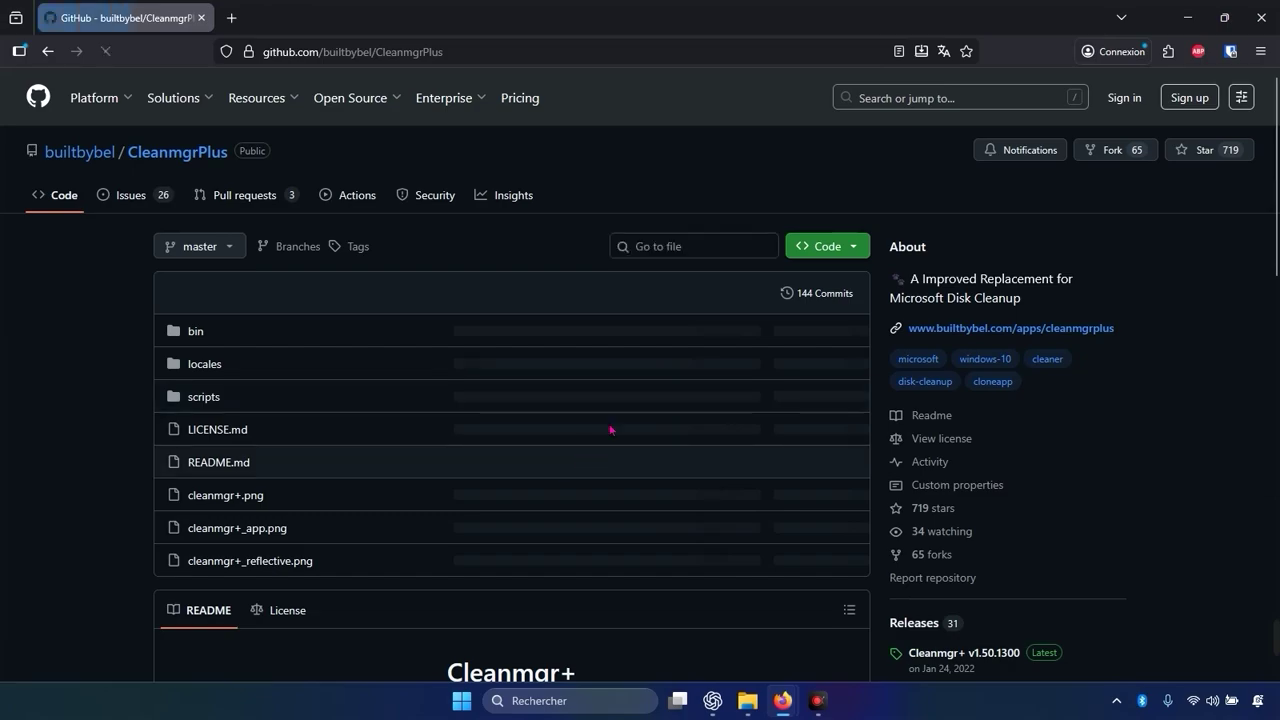
# Look through the CleanmgrPlus README, then reopen the repository from the search results.
pyautogui.scroll(-3, 563, 337)
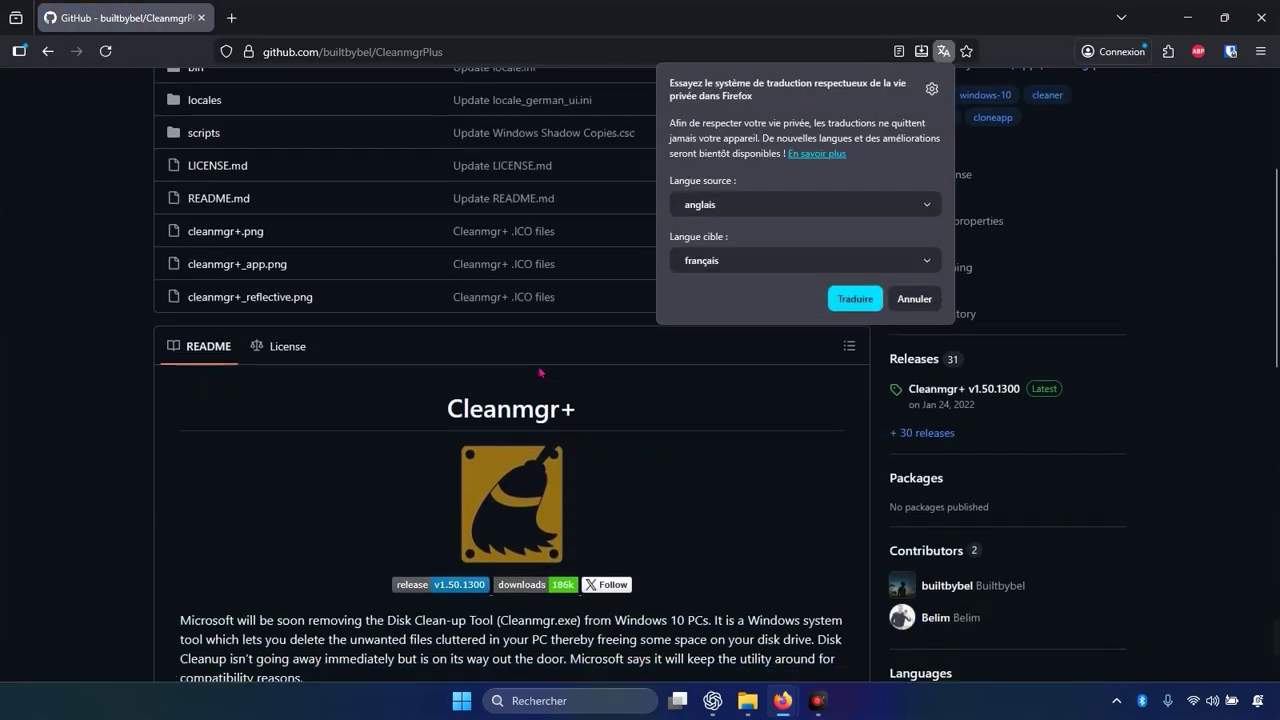
pyautogui.scroll(-7, 539, 375)
pyautogui.scroll(4, 430, 384)
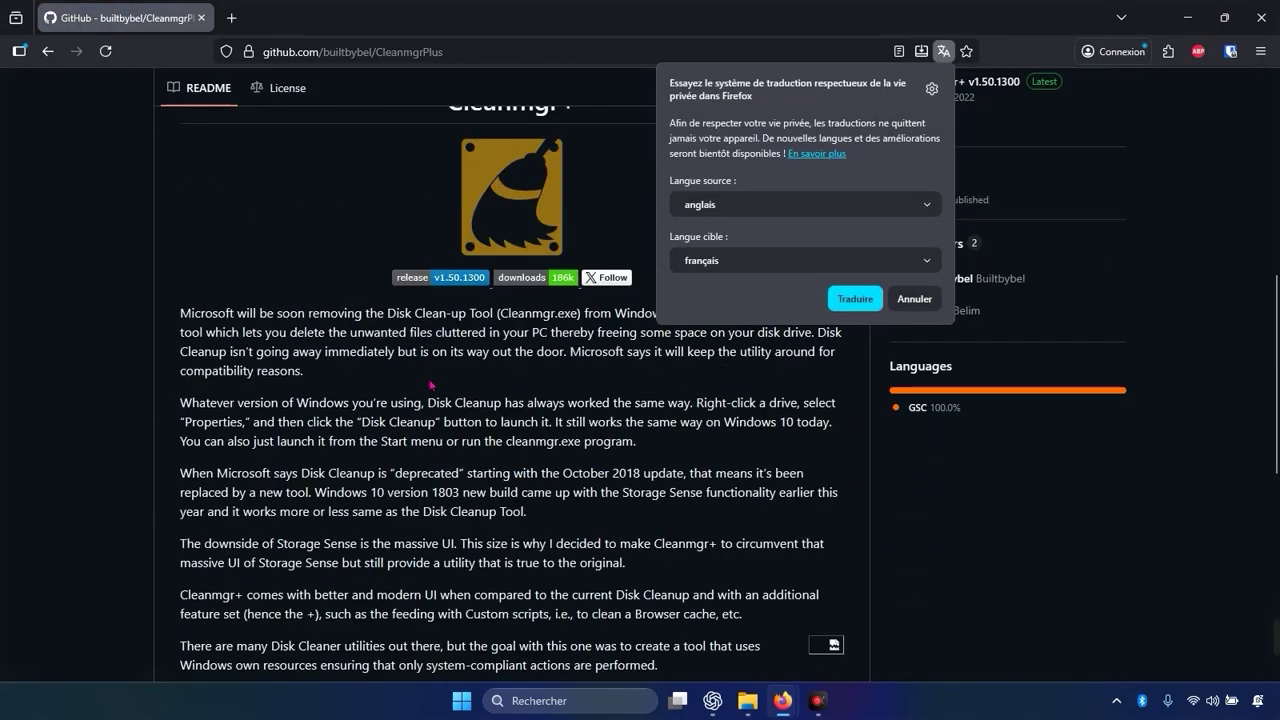
pyautogui.scroll(10, 430, 384)
pyautogui.click(47, 51)
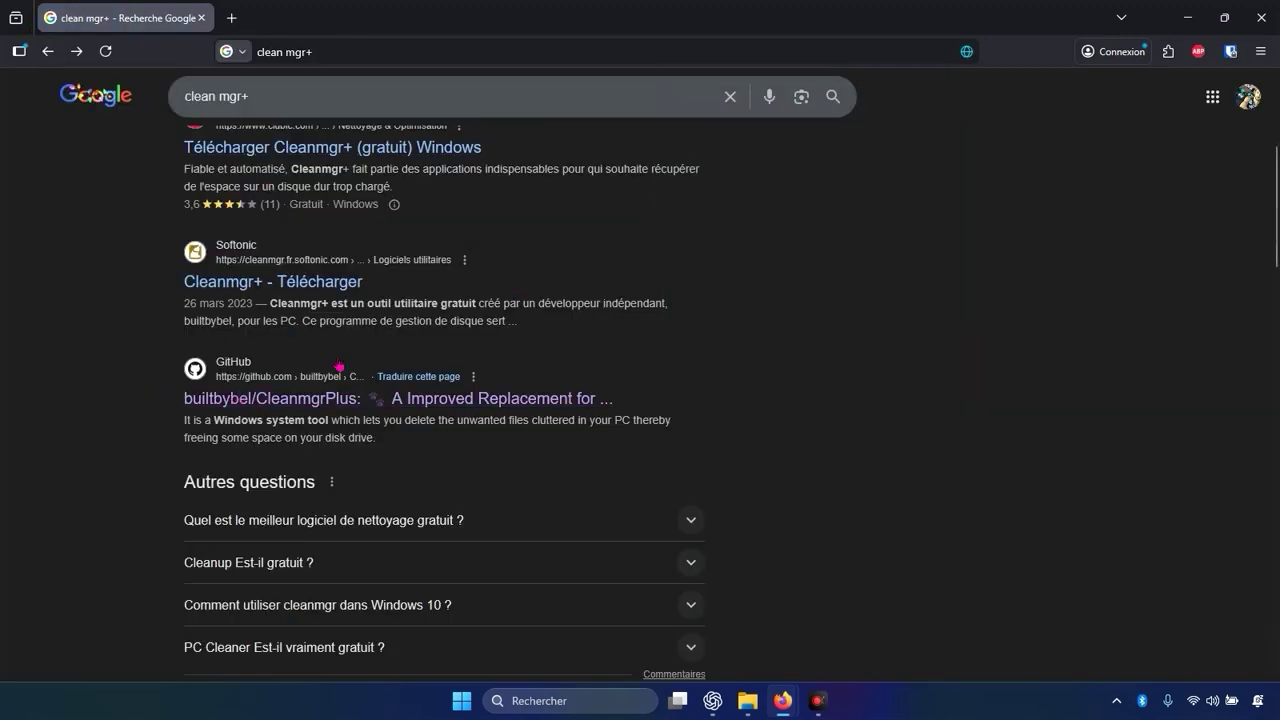
pyautogui.click(292, 401)
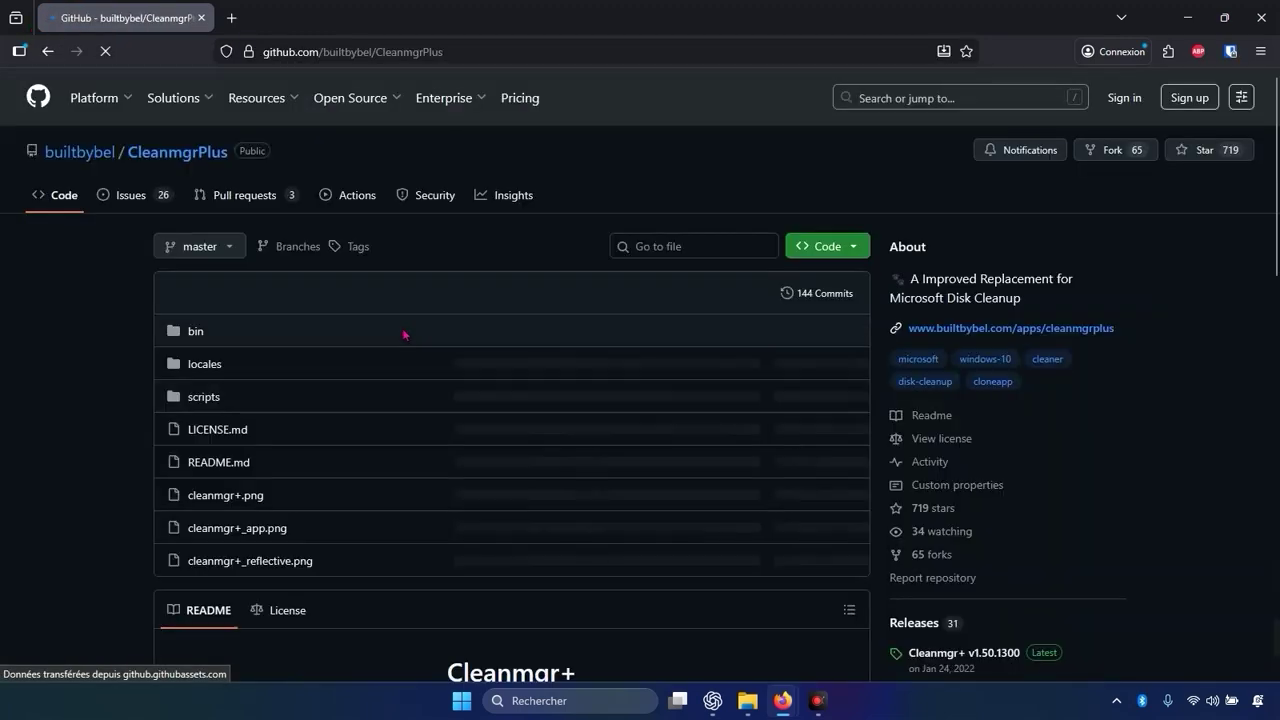
# Open the CleanmgrPlus releases page linked in the README and download cleanmgrplus.zip from release v1.50.1300.
pyautogui.scroll(-10, 404, 334)
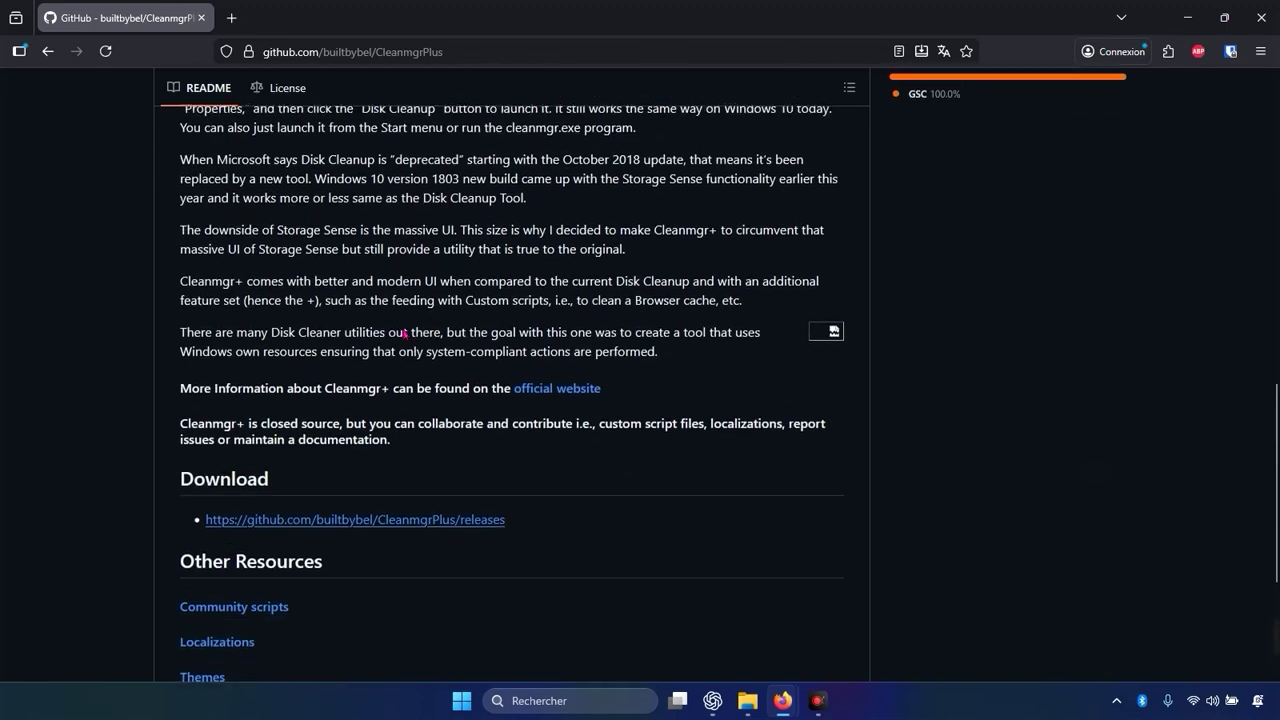
pyautogui.scroll(-3, 404, 334)
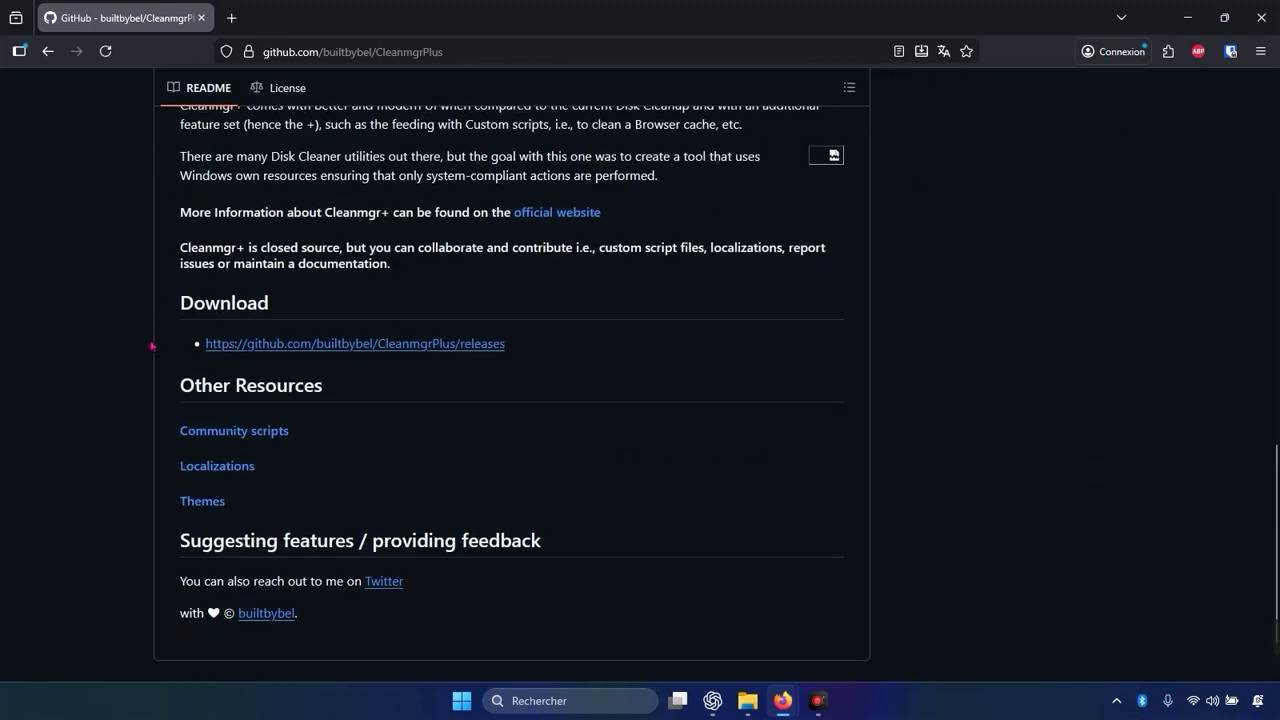
pyautogui.click(312, 344)
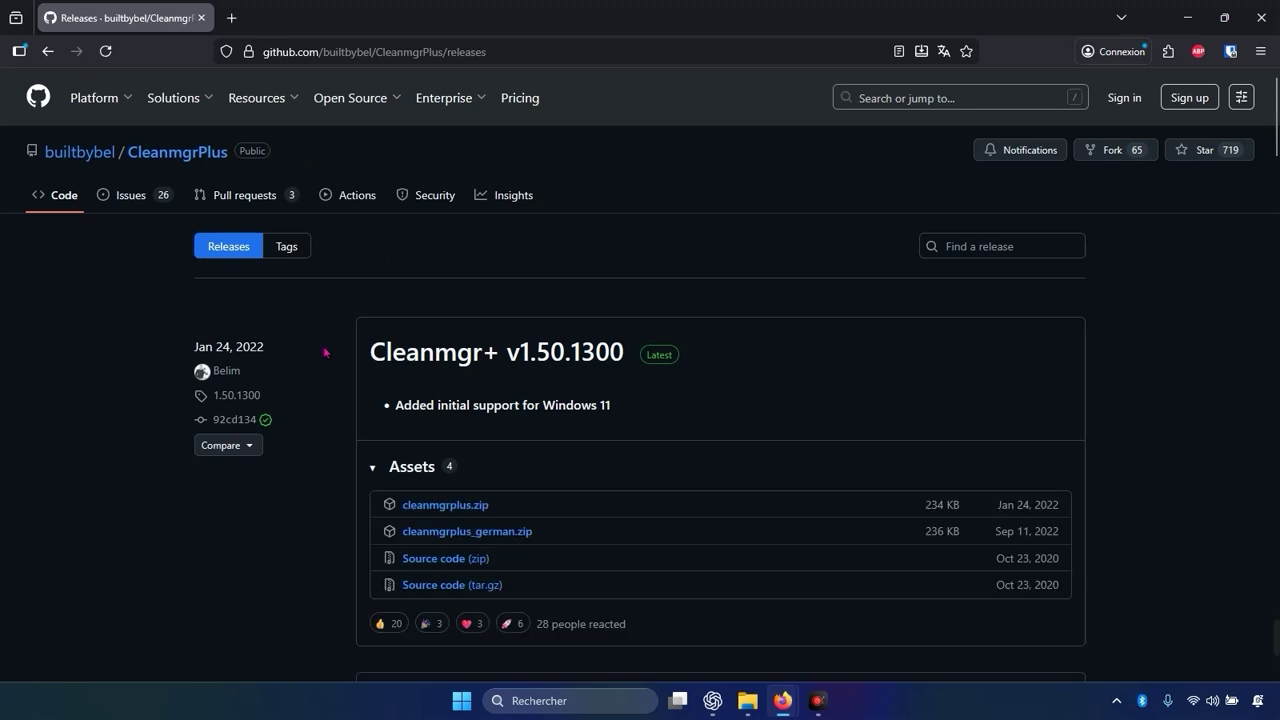
pyautogui.scroll(-2, 139, 351)
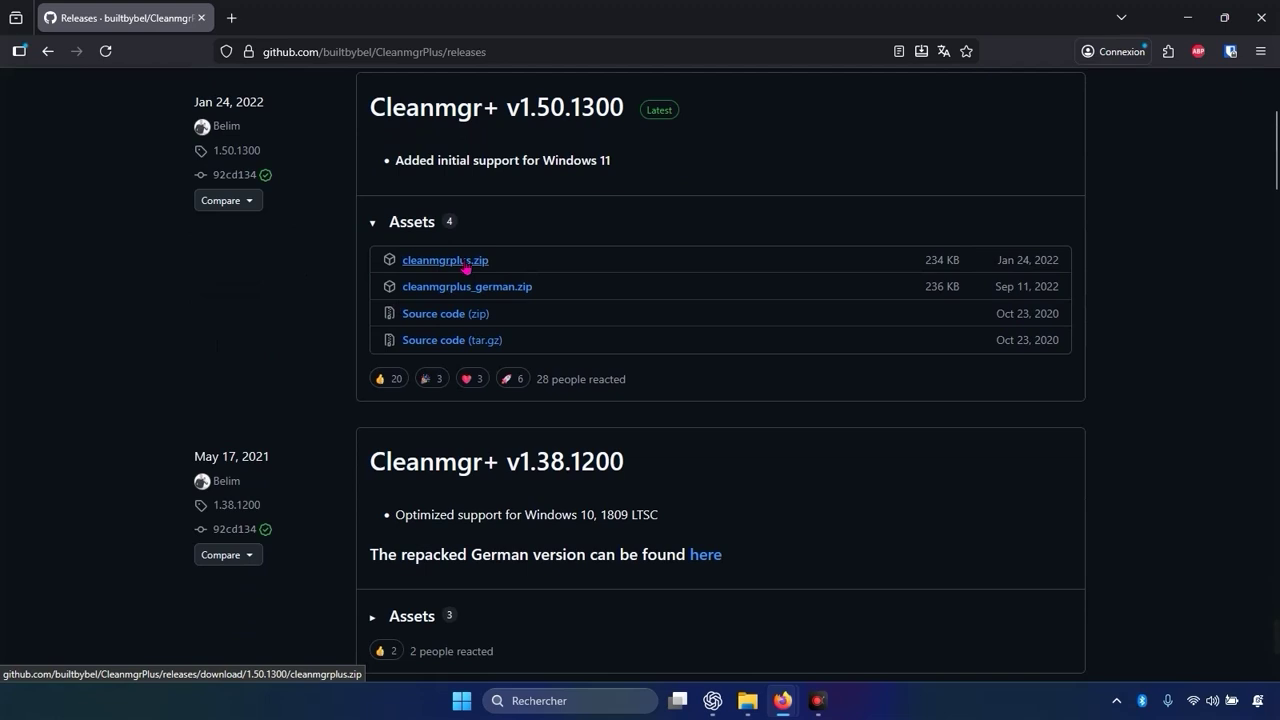
pyautogui.click(466, 262)
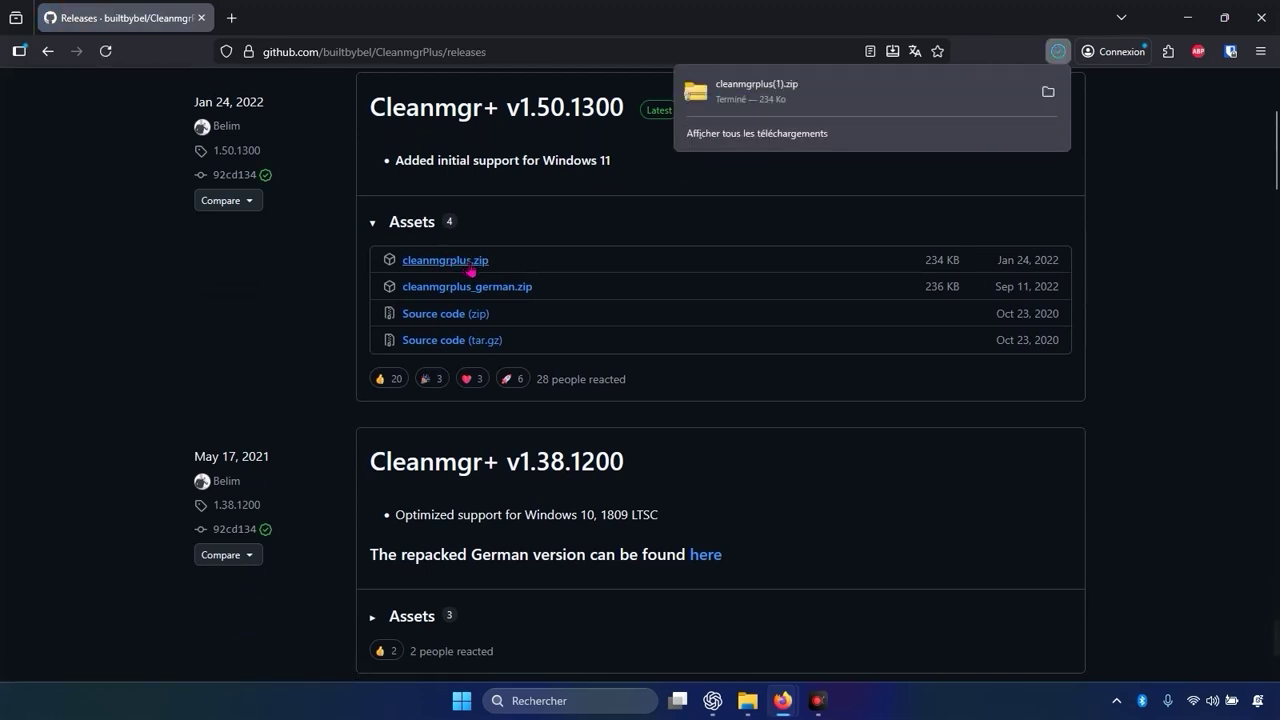
# Open the downloaded cleanmgrplus(1).zip from its folder, run Cleanmgr+.exe without extracting the archive, and dismiss its welcome message.
pyautogui.click(1046, 92)
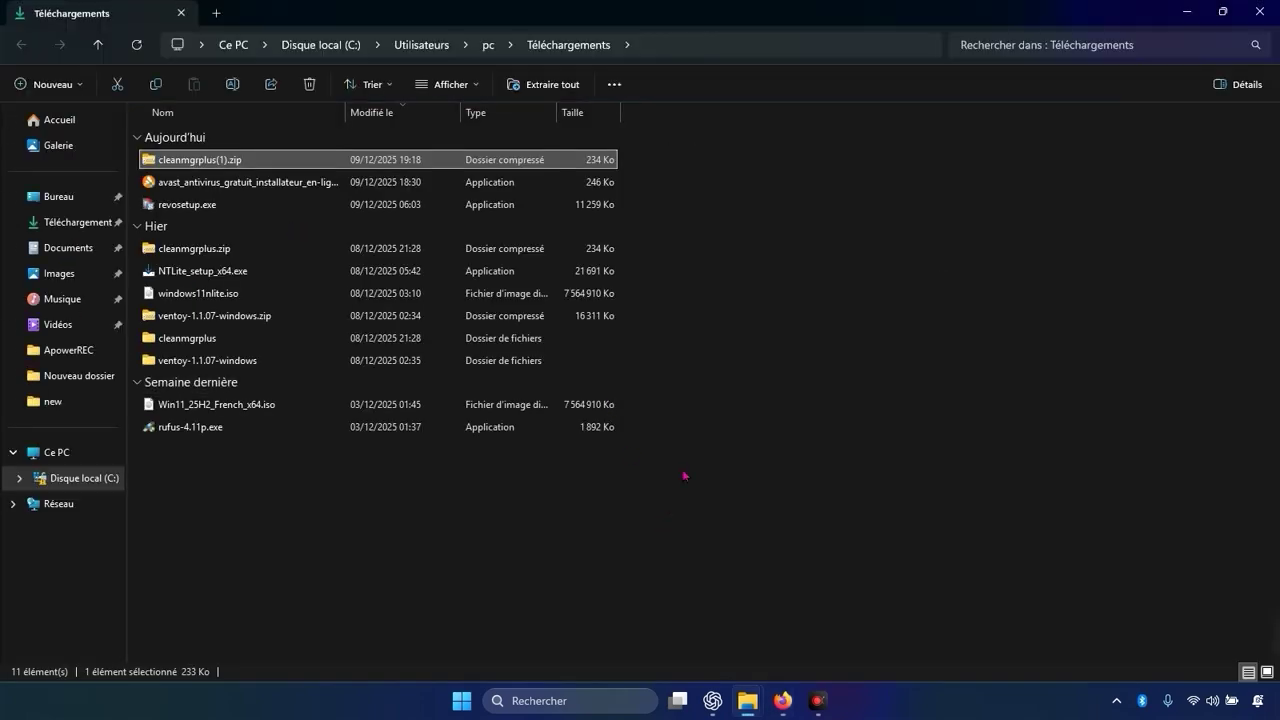
pyautogui.doubleClick(255, 163)
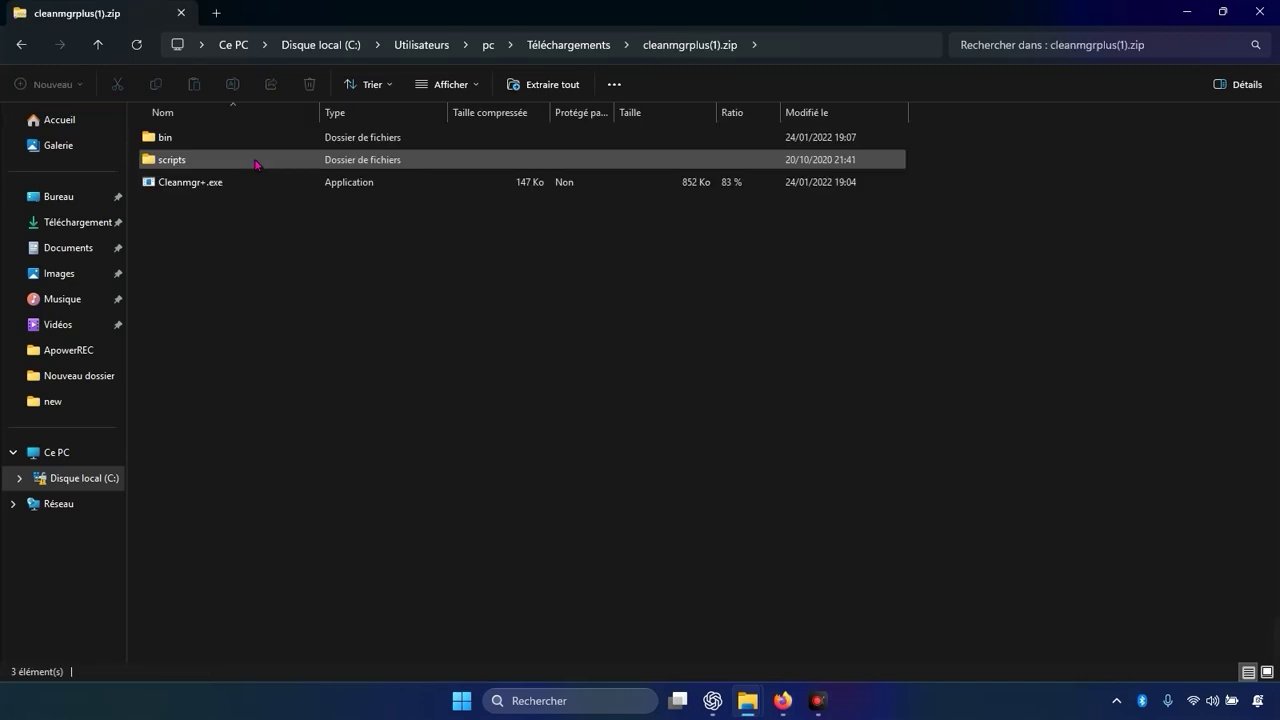
pyautogui.doubleClick(220, 184)
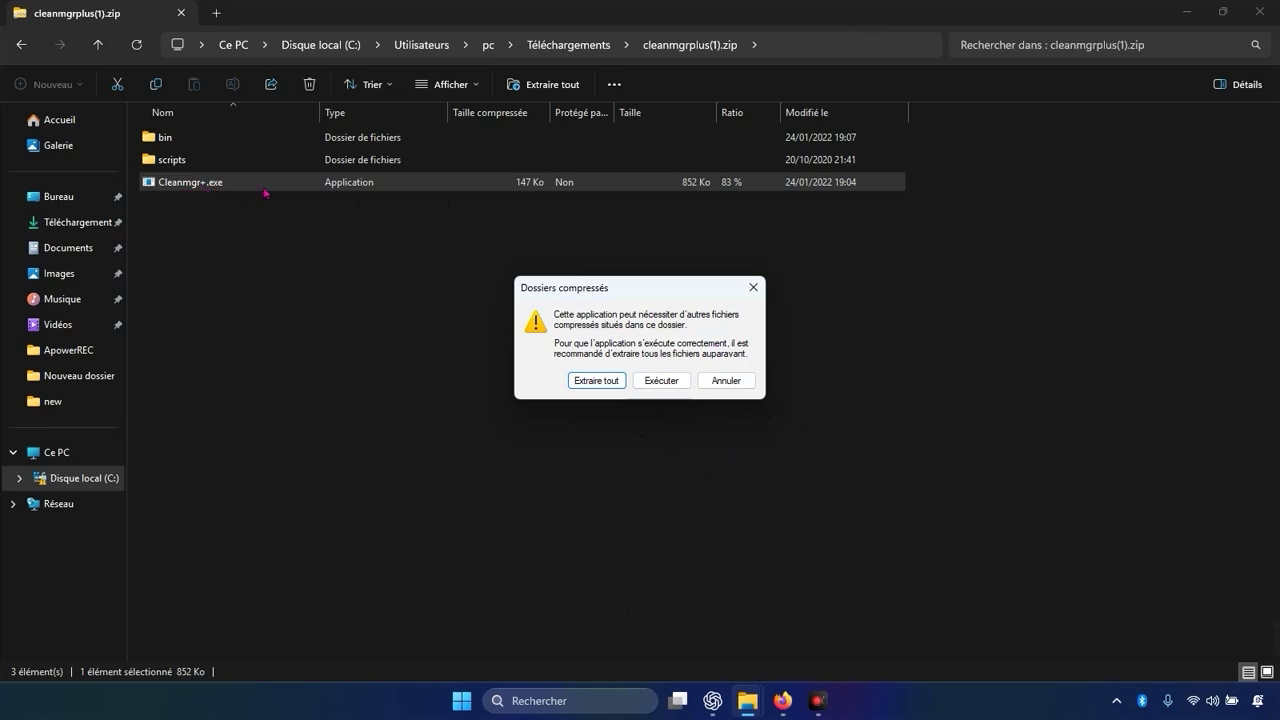
pyautogui.click(676, 381)
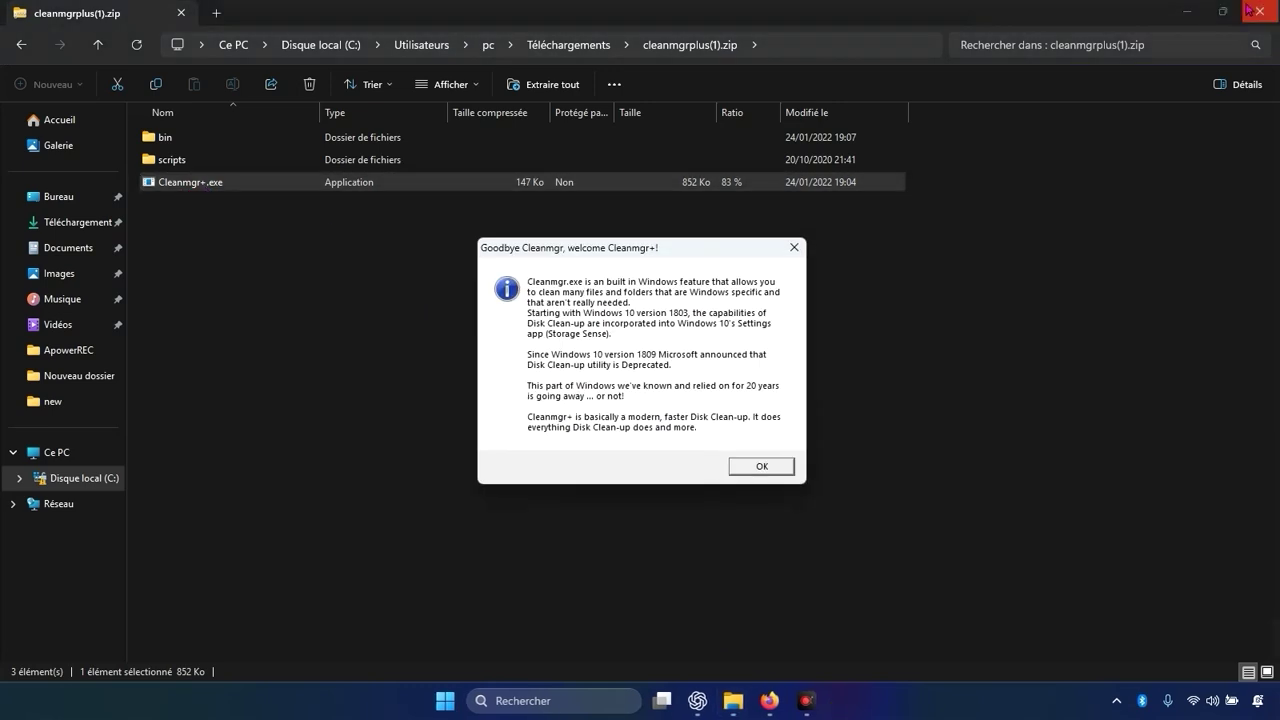
pyautogui.click(765, 467)
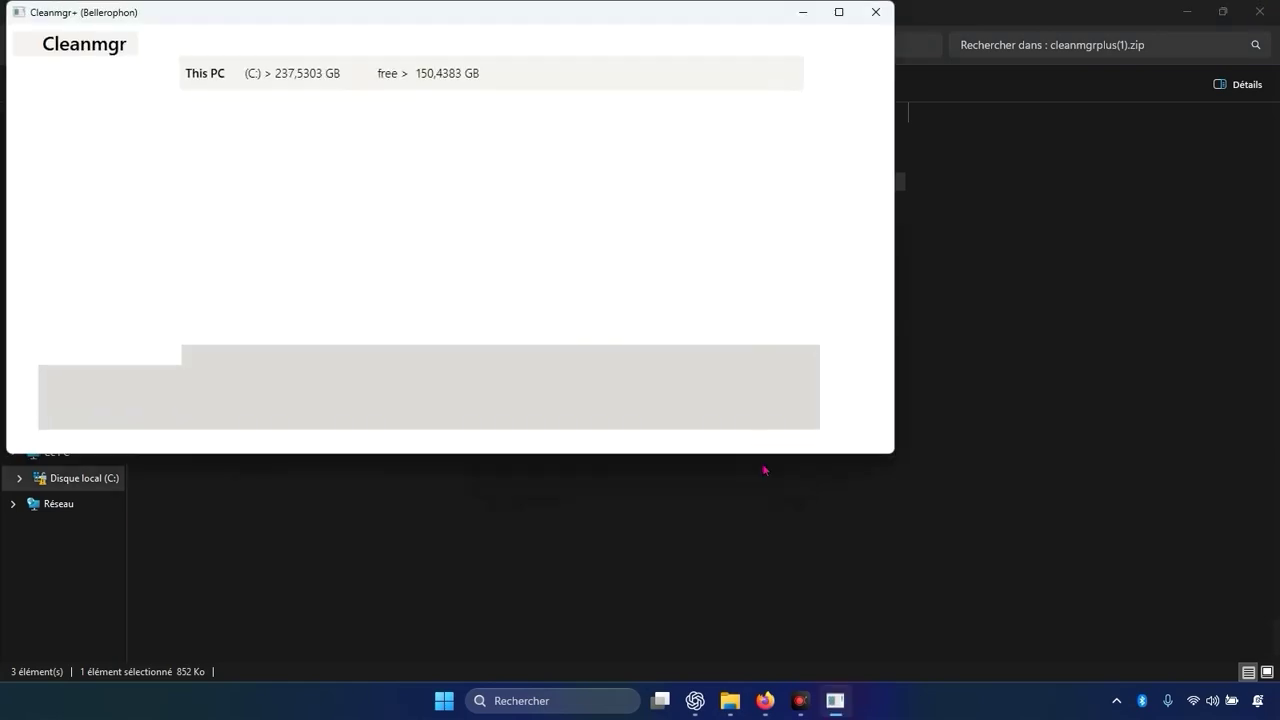
# Close the File Explorer and Firefox windows.
pyautogui.click(1259, 12)
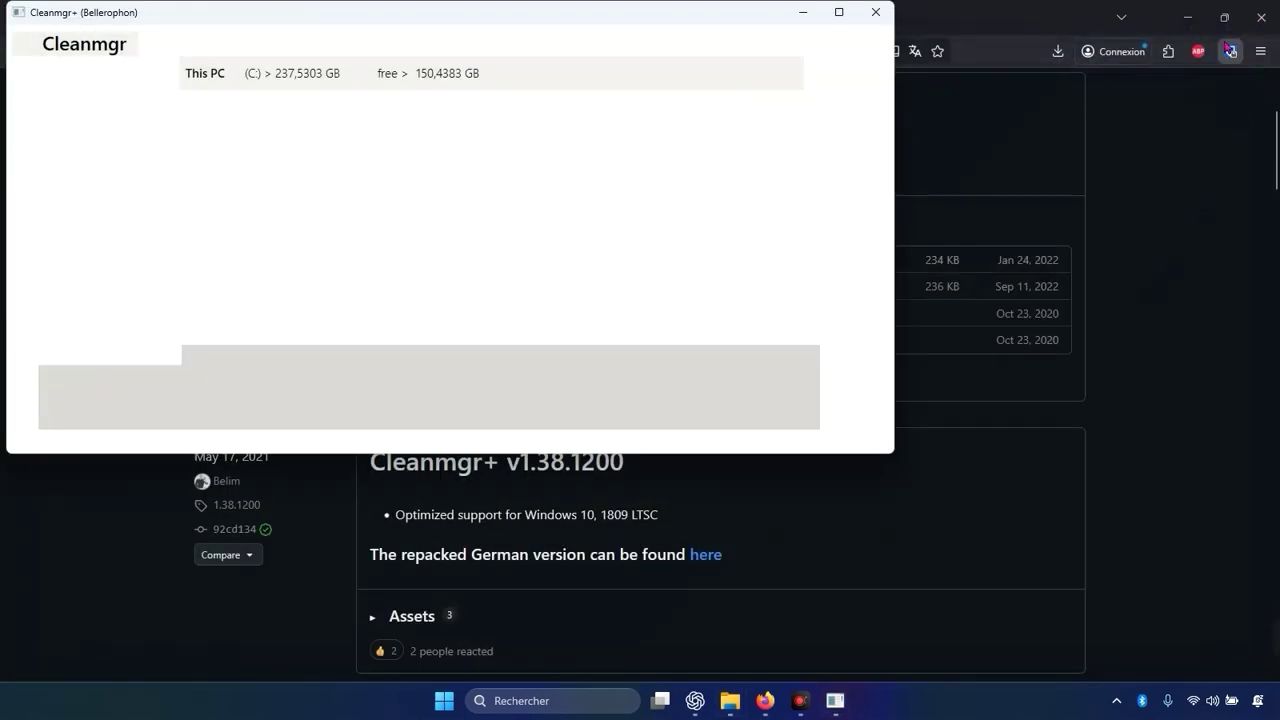
pyautogui.click(1261, 15)
pyautogui.click(1261, 15)
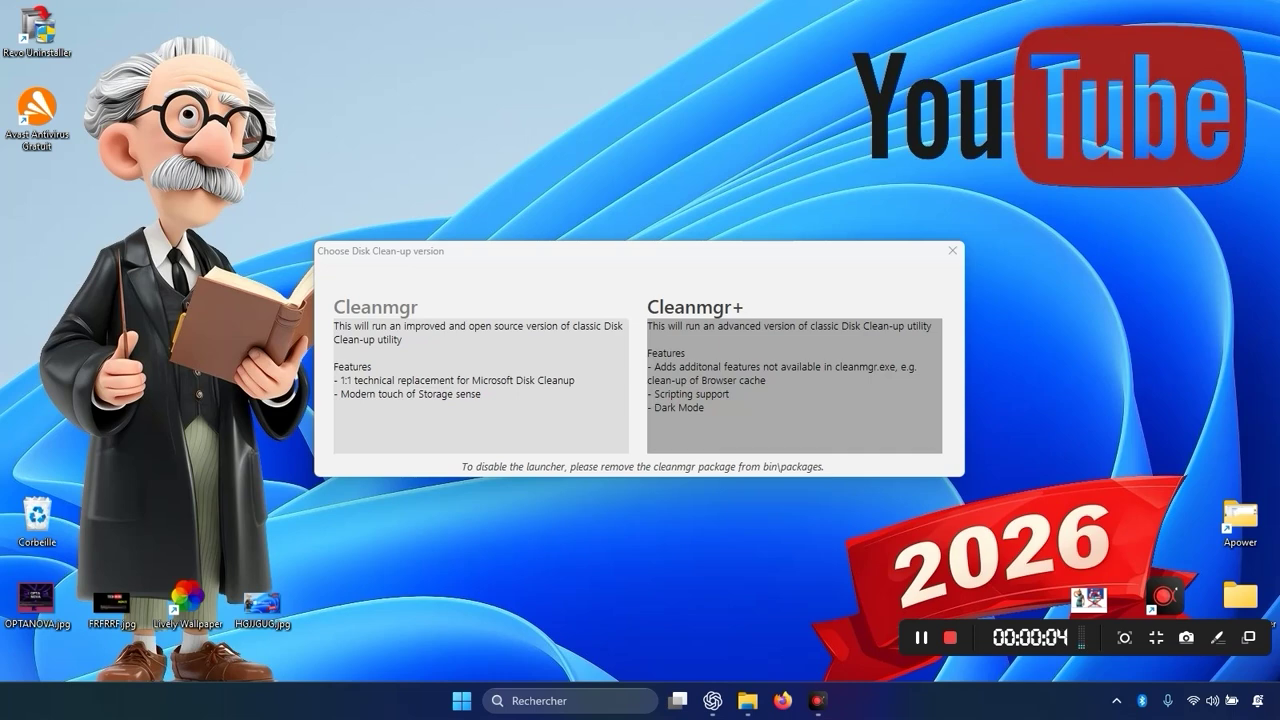
# Choose the advanced Cleanmgr+ version in the Disk Clean-up version launcher.
pyautogui.click(757, 357)
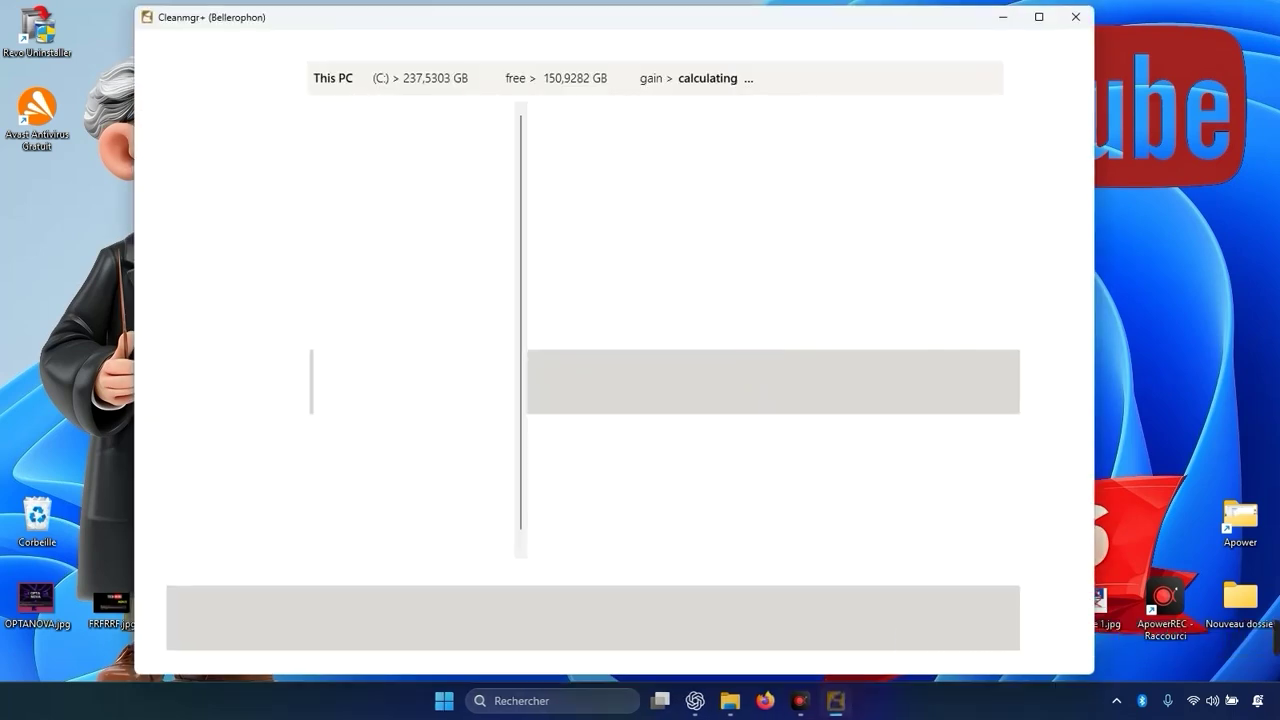
pyautogui.click(804, 702)
pyautogui.click(806, 703)
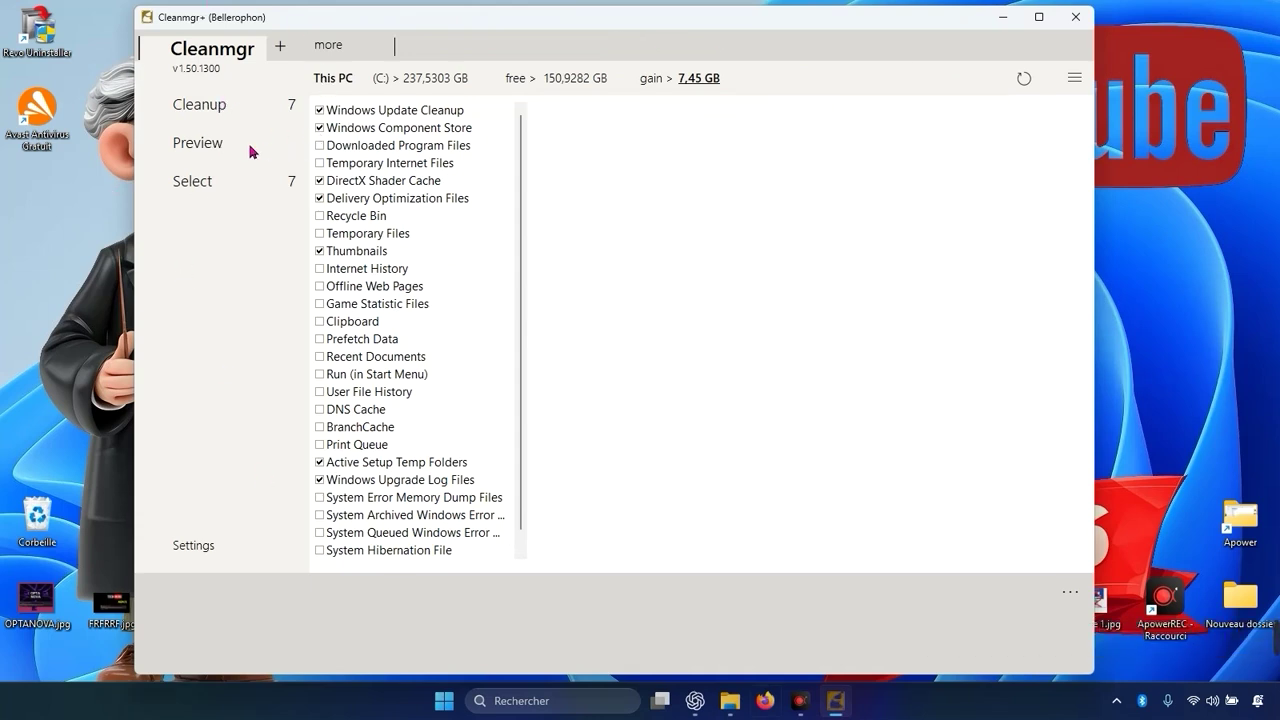
# Preview the cleanup of the preselected Windows items, then run the Cleanmgr+ cleanup on them.
pyautogui.click(213, 147)
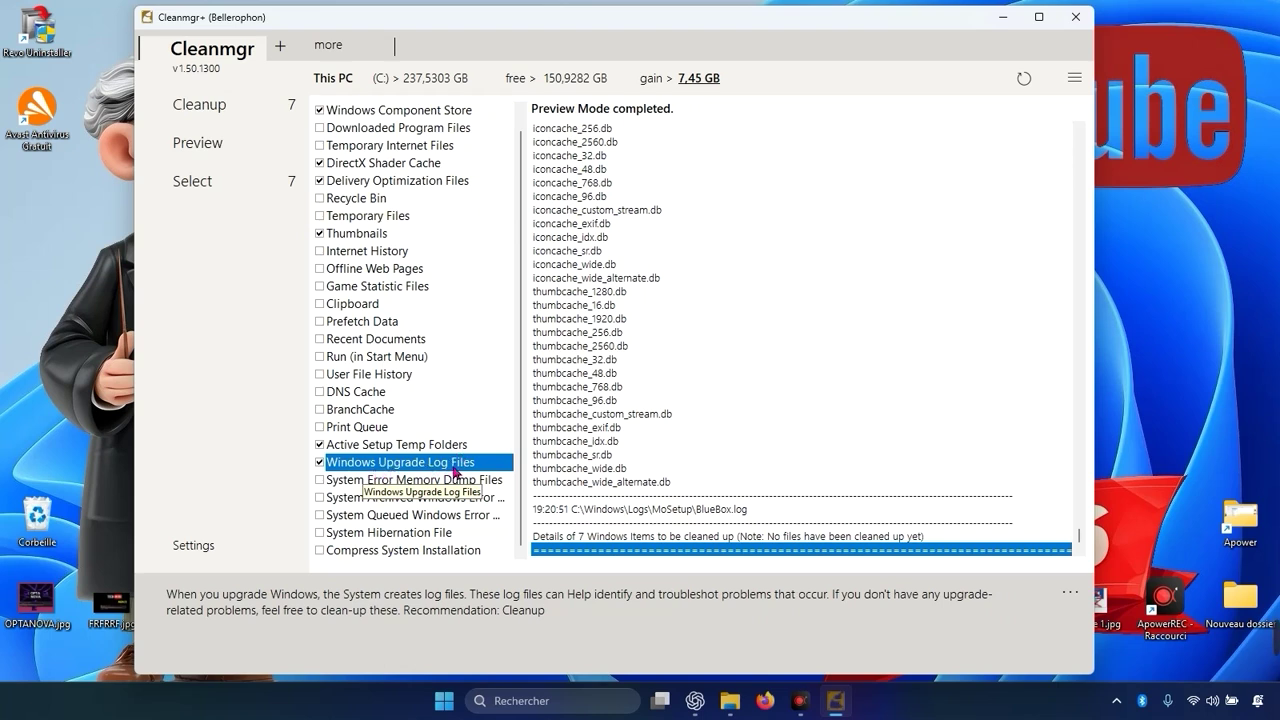
pyautogui.scroll(1, 368, 469)
pyautogui.scroll(1, 368, 469)
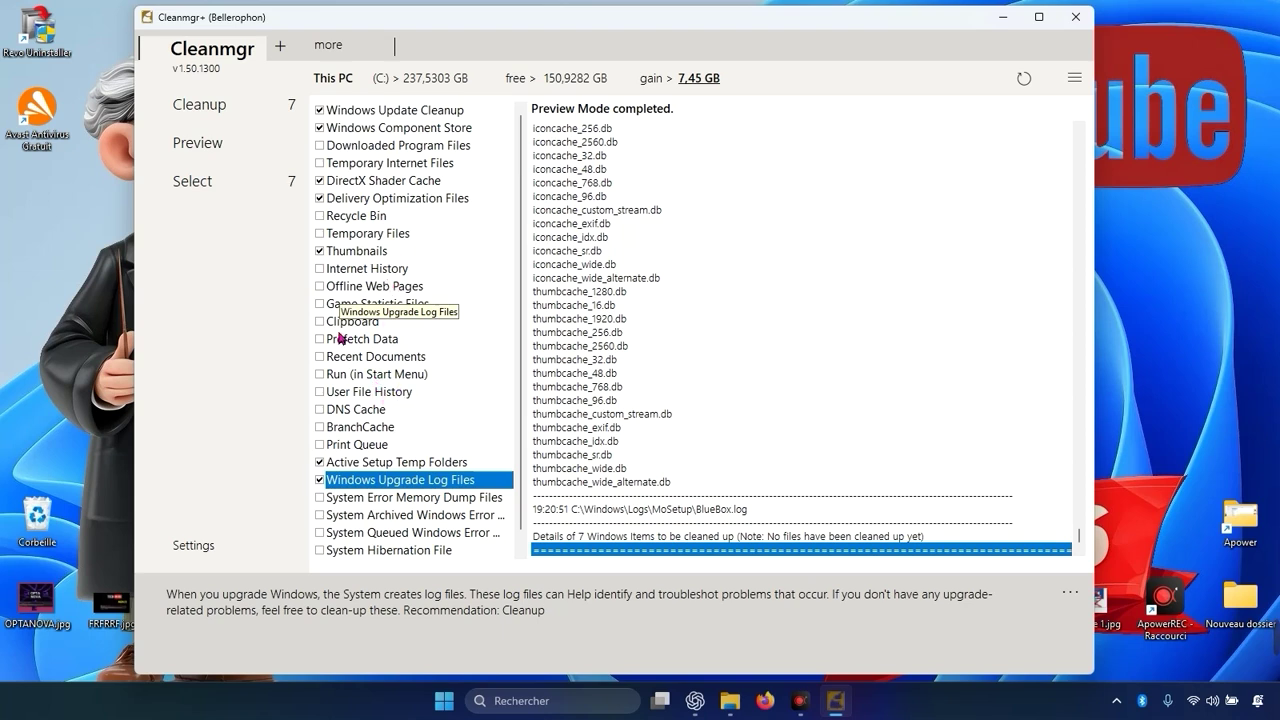
pyautogui.click(216, 106)
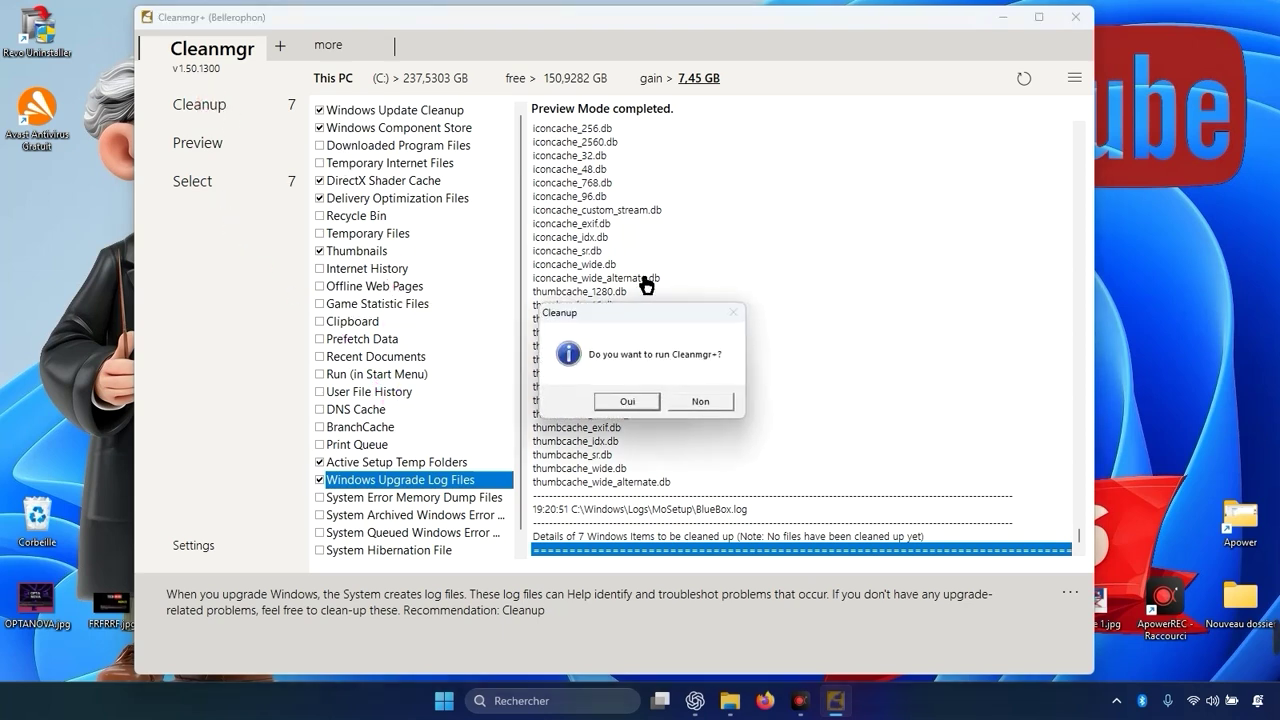
pyautogui.click(647, 405)
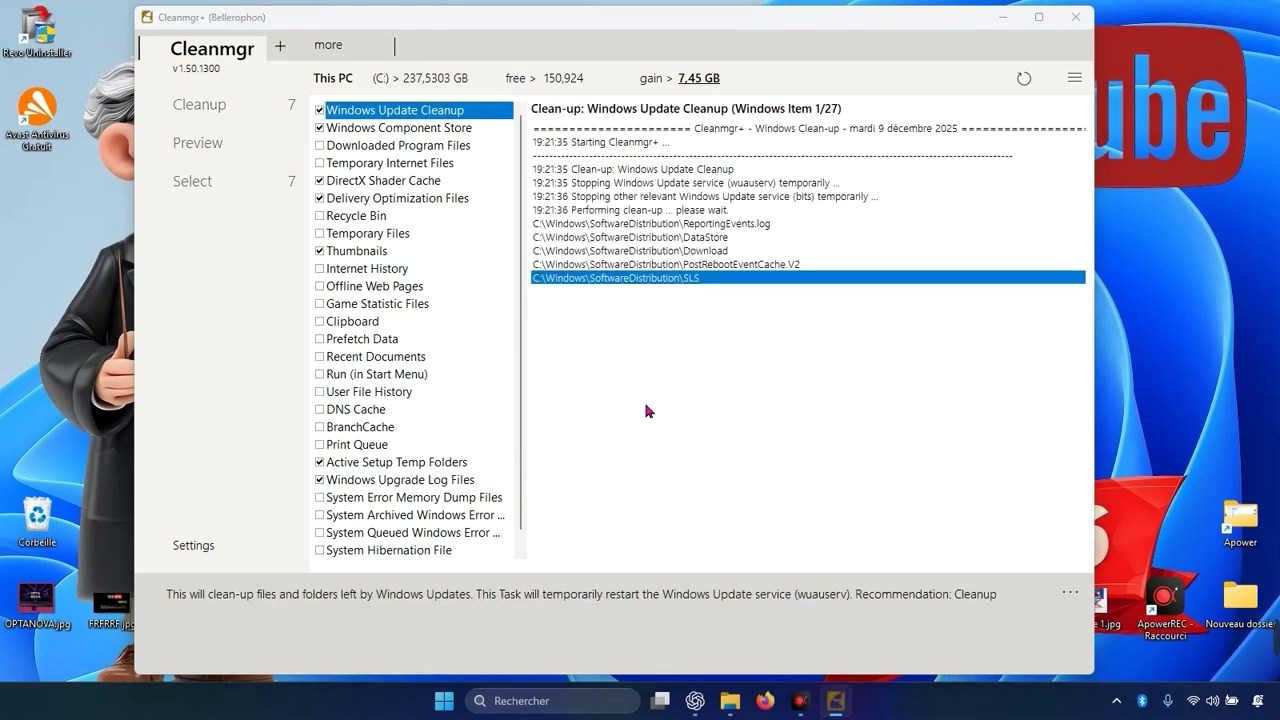